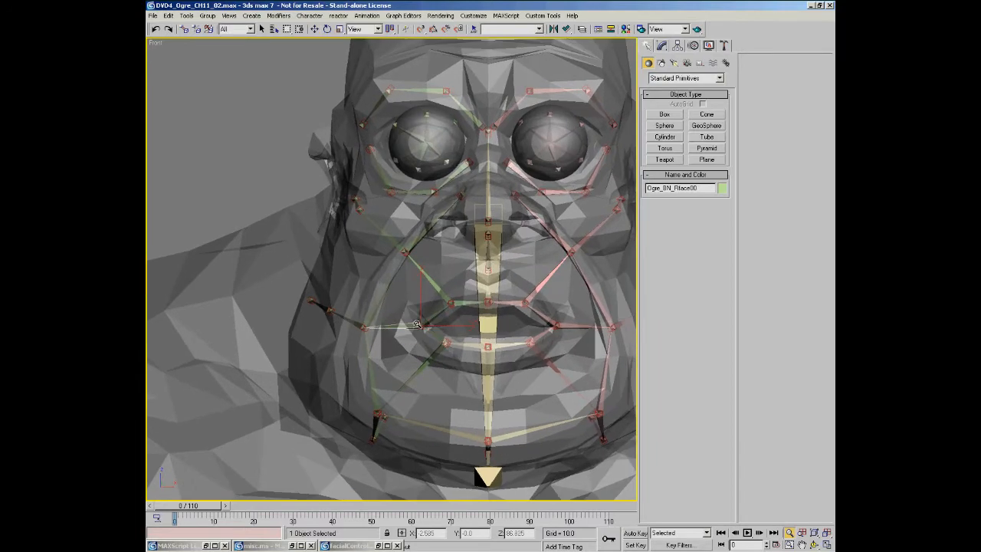
Create a Circle Arrow Control in the front view beside the ogre's head.
key(w)
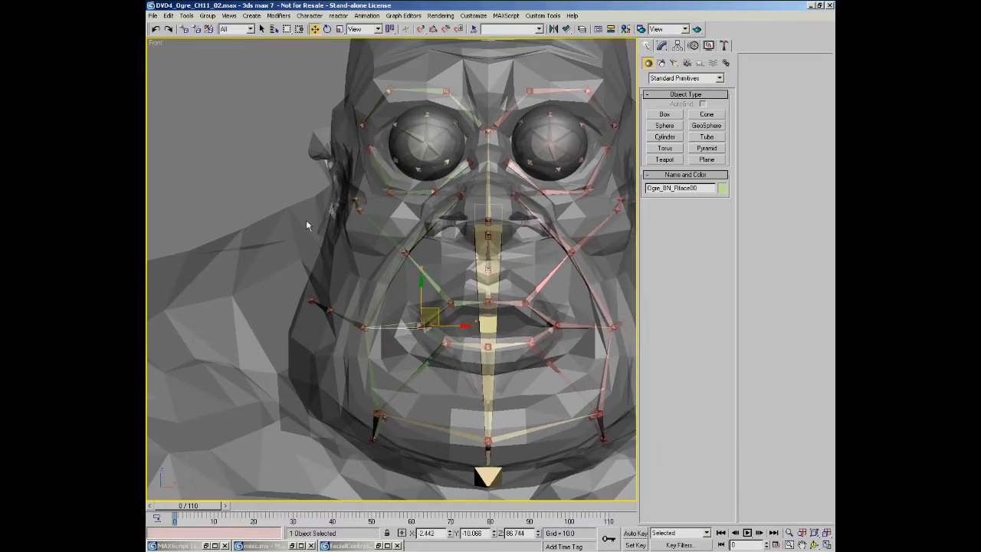
right_click(312, 251)
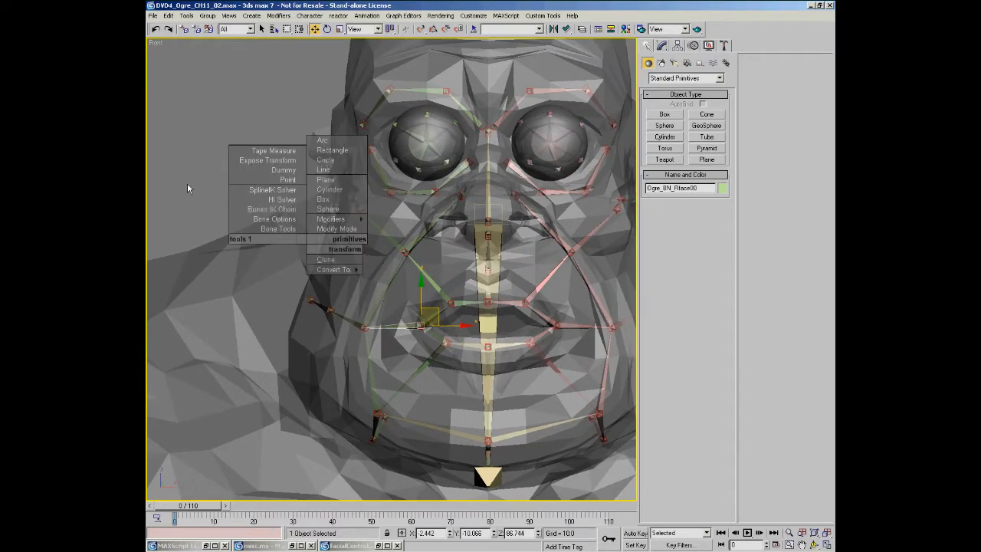
right_click(341, 243)
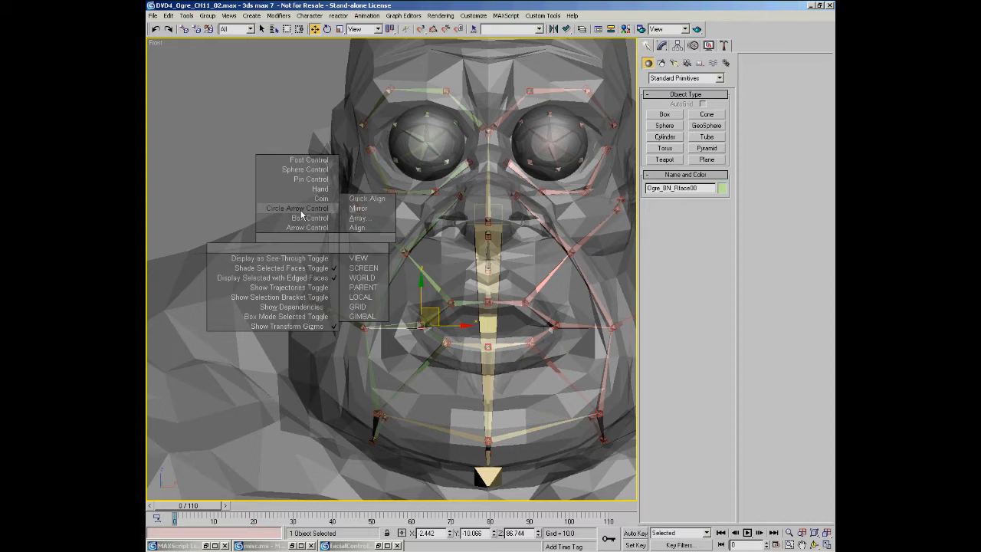
click(302, 210)
click(268, 156)
Turn off Display Render Mesh in the new arrow control's rendering settings.
alt+middle_drag(270, 169, 359, 274)
key(shift+z)
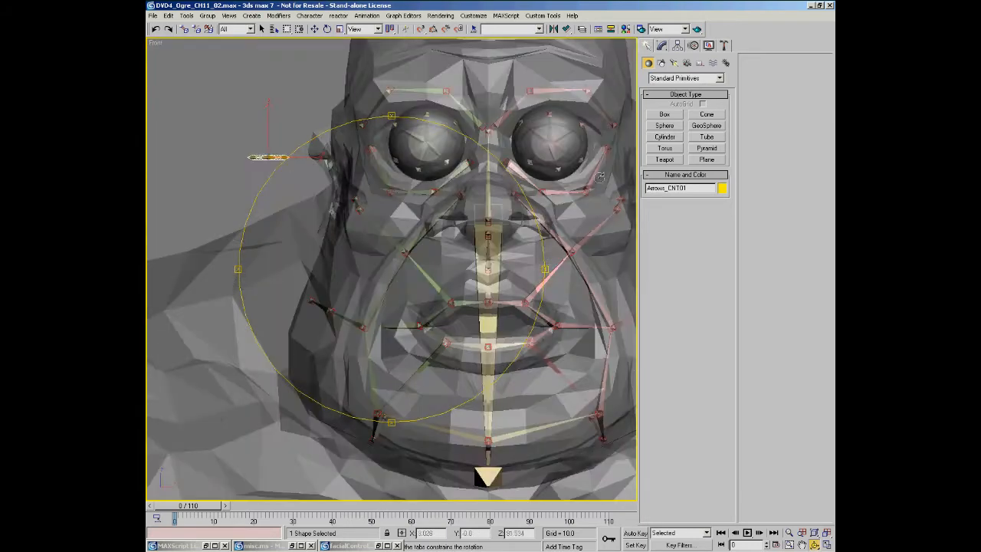
click(662, 46)
click(672, 193)
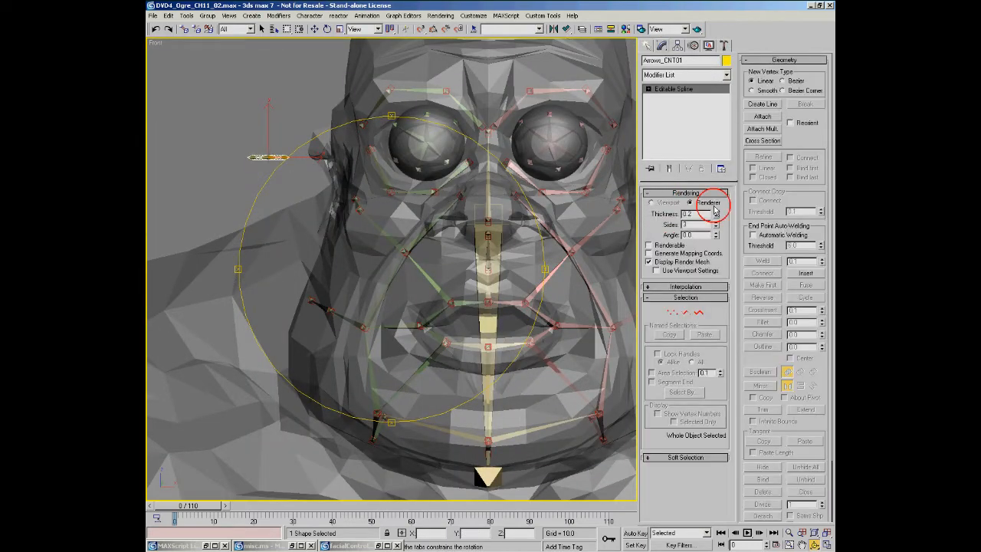
click(650, 261)
Quick-align the arrow control to the bone point at the ogre's right mouth corner.
middle_drag(388, 242, 321, 148)
drag(321, 148, 330, 73)
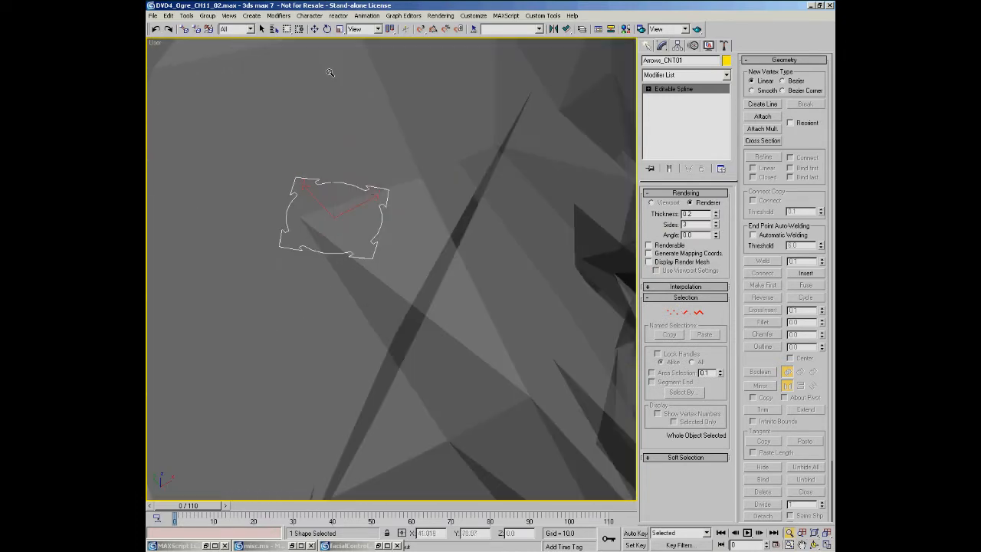
right_click(330, 73)
middle_drag(522, 360, 355, 260)
scroll(355, 260, down, 3)
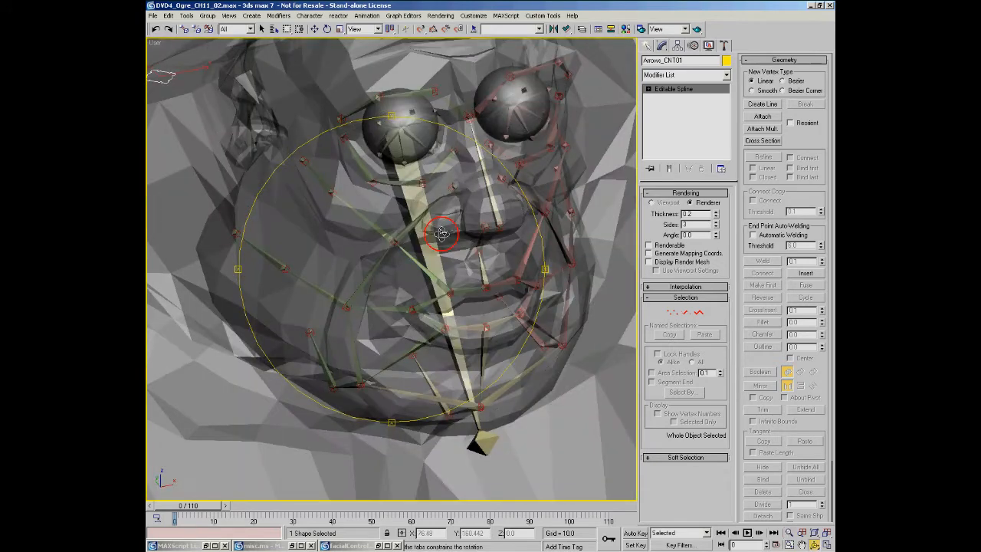
scroll(420, 310, up, 8)
shift+right_click(420, 310)
click(381, 257)
click(392, 256)
Rotate the arrow control 90 degrees about the X axis with angle snap on, so it stands upright.
alt+middle_drag(485, 221, 448, 260)
right_click(447, 260)
click(465, 285)
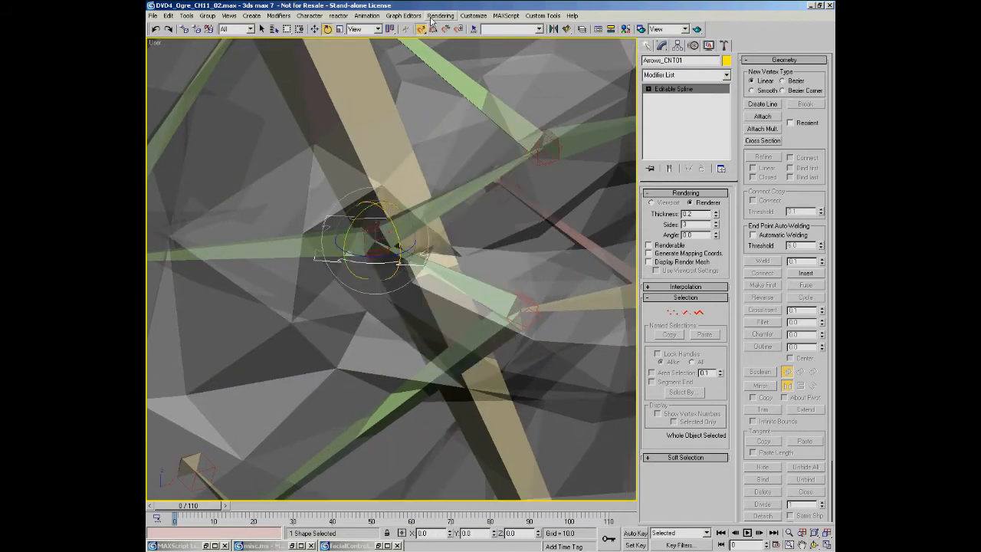
drag(411, 243, 398, 253)
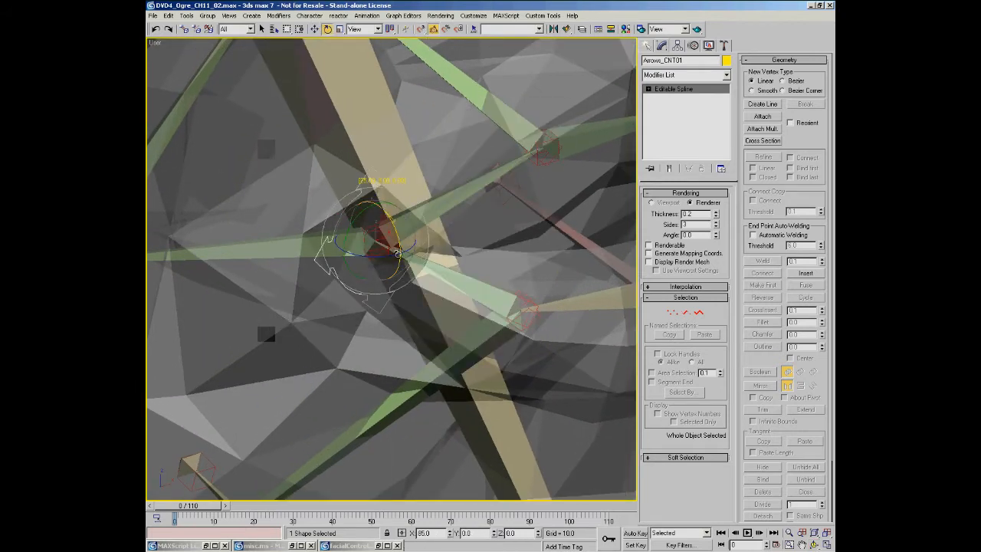
Turn the arrow control about its vertical axis to face outward from the mouth corner, and set the rotation coordinate system to Local.
scroll(406, 266, up, 3)
alt+middle_drag(411, 273, 383, 264)
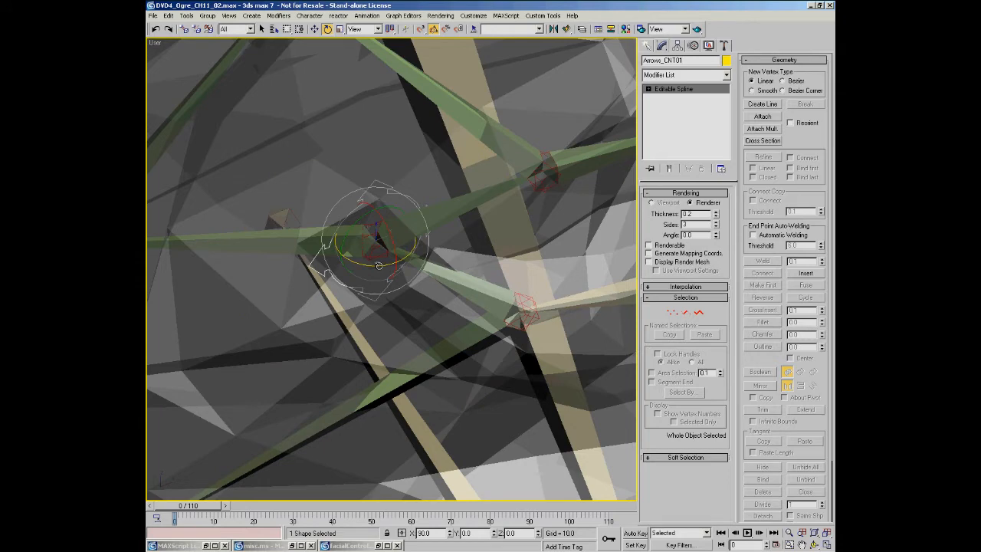
drag(381, 264, 348, 270)
alt+middle_drag(348, 270, 386, 263)
alt+right_click(439, 281)
click(470, 267)
Move the arrow control outward in front of the mouth corner using the Local coordinate system.
right_click(392, 271)
click(414, 287)
alt+right_click(429, 288)
click(443, 271)
middle_drag(433, 268, 420, 228)
drag(375, 228, 313, 261)
Fine-tune the arrow control's position along its local axes so it sits just off the mouth corner's surface.
alt+middle_drag(314, 261, 349, 245)
scroll(375, 226, down, 5)
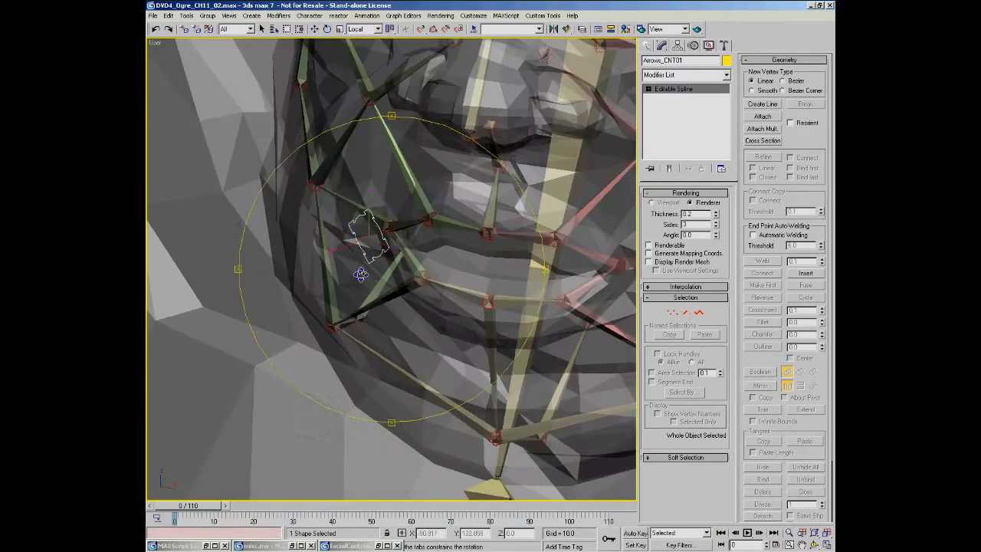
alt+middle_drag(402, 272, 391, 230)
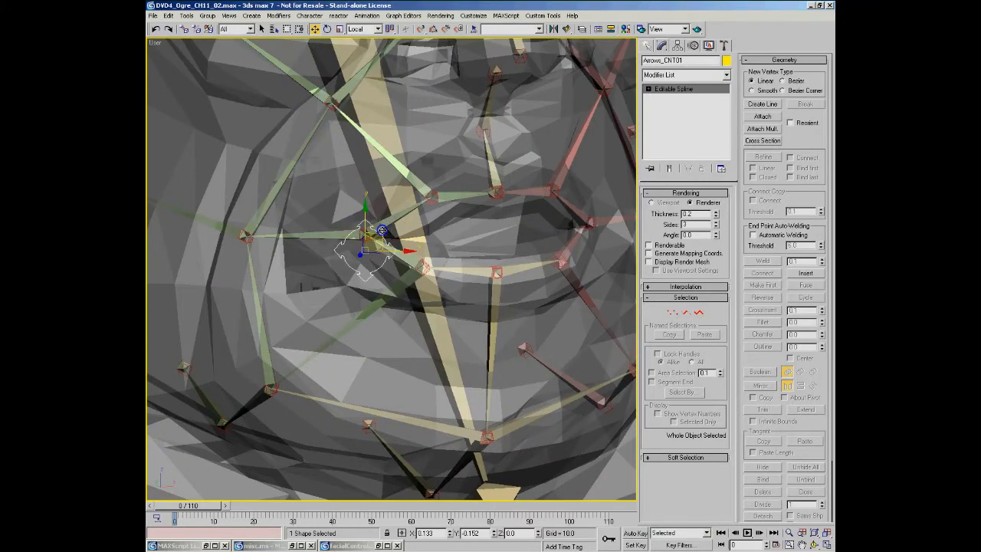
alt+middle_drag(387, 230, 383, 253)
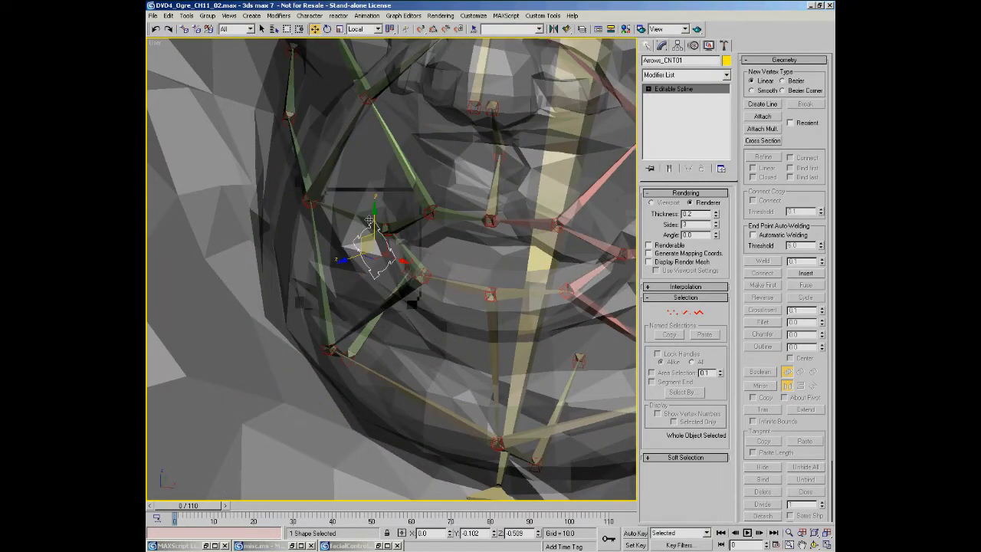
alt+middle_drag(388, 268, 411, 277)
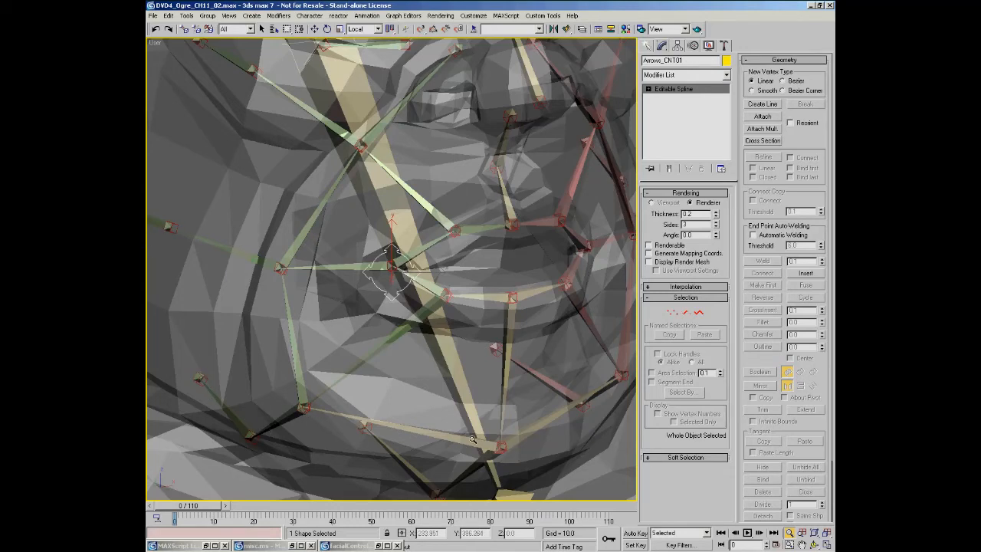
Examine the arrow control's placement against the mouth corner bones from several angles.
middle_drag(512, 404, 474, 405)
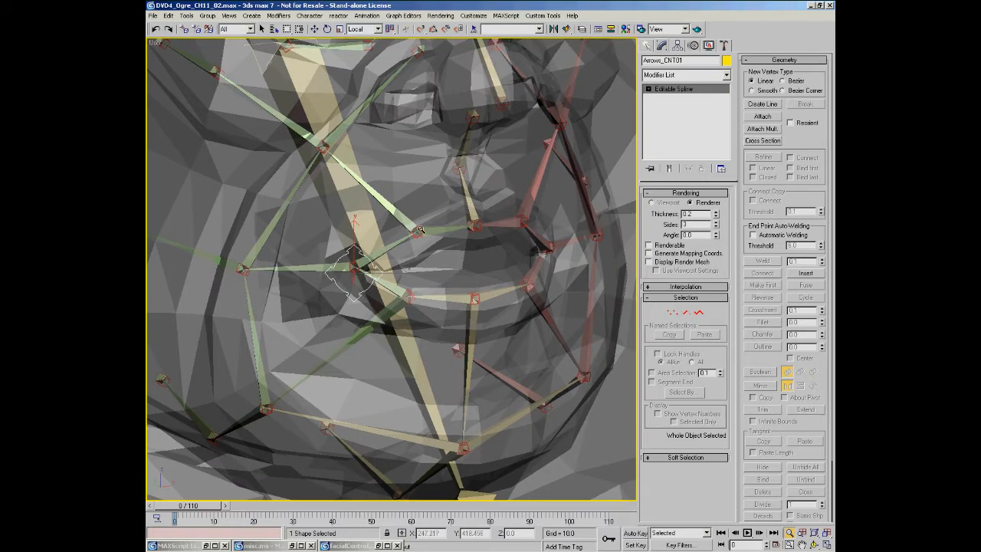
middle_drag(368, 272, 382, 262)
key(ctrl+r)
drag(392, 269, 368, 263)
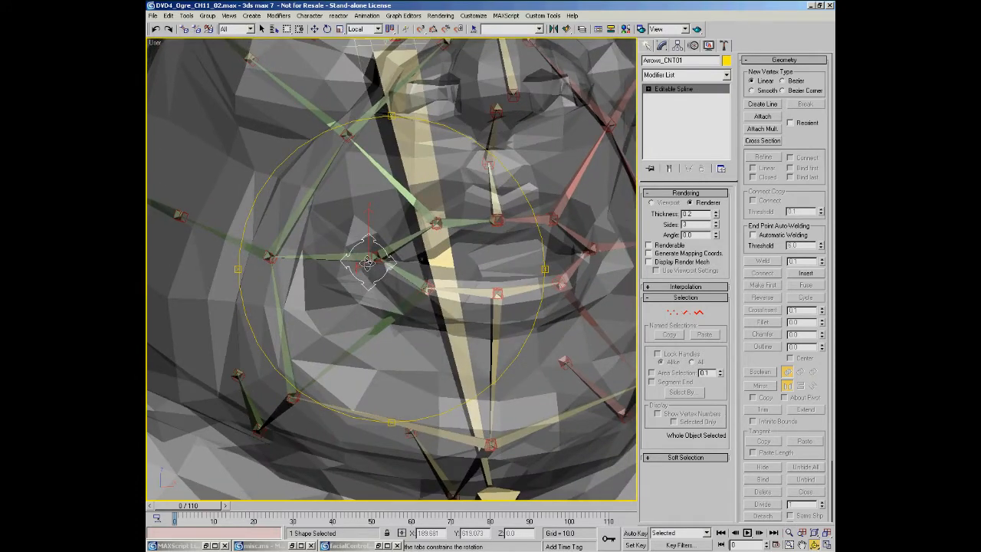
mouse_move(383, 265)
mouse_down()
mouse_move(374, 270)
mouse_move(393, 267)
mouse_up()
key(w)
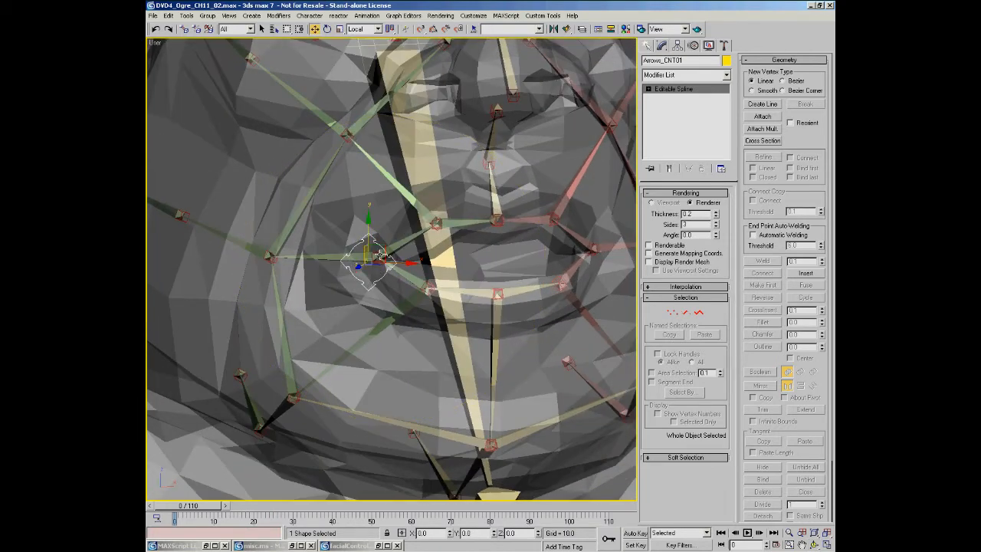
alt+middle_drag(378, 254, 374, 256)
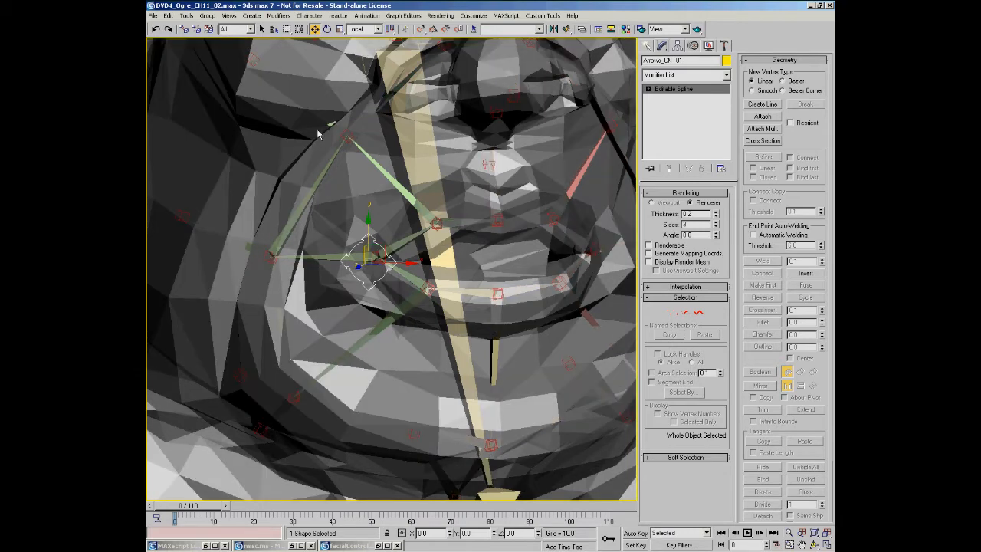
alt+middle_drag(431, 292, 431, 268)
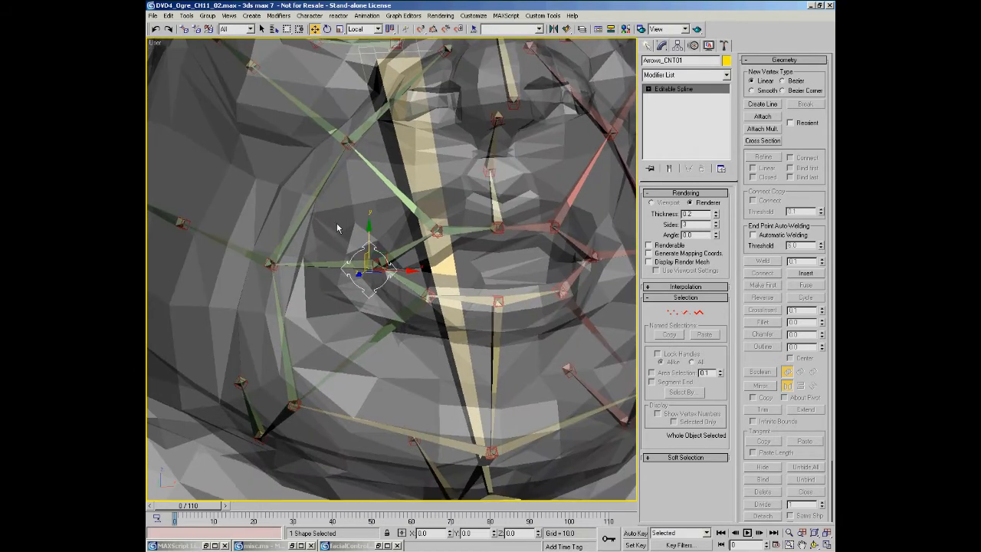
alt+middle_drag(368, 395, 367, 241)
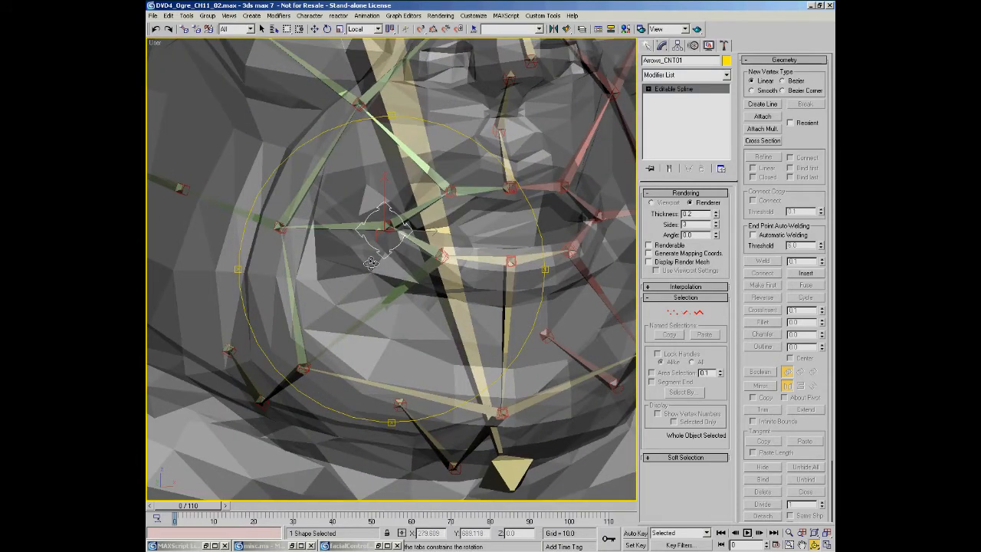
alt+middle_drag(364, 245, 455, 255)
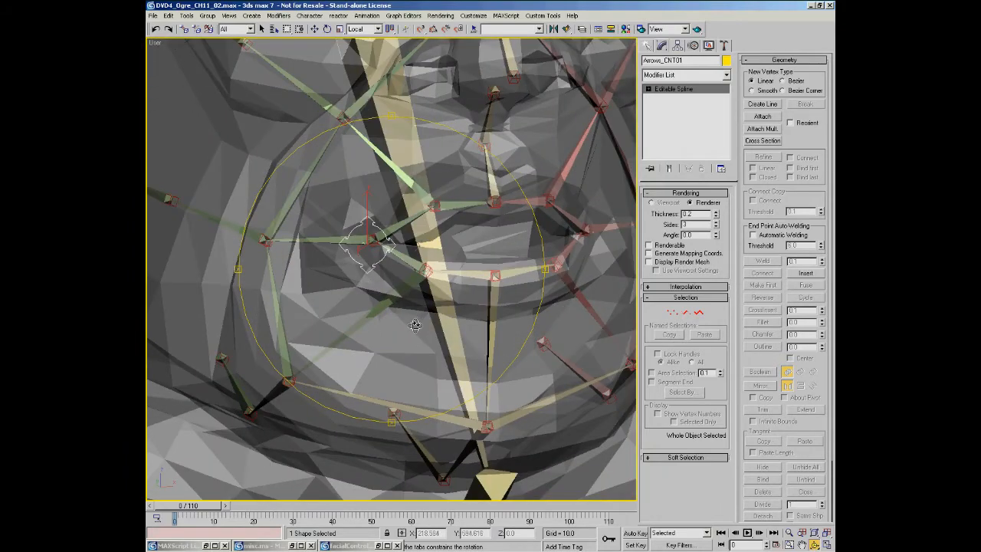
alt+middle_drag(411, 210, 377, 234)
alt+middle_drag(407, 287, 340, 280)
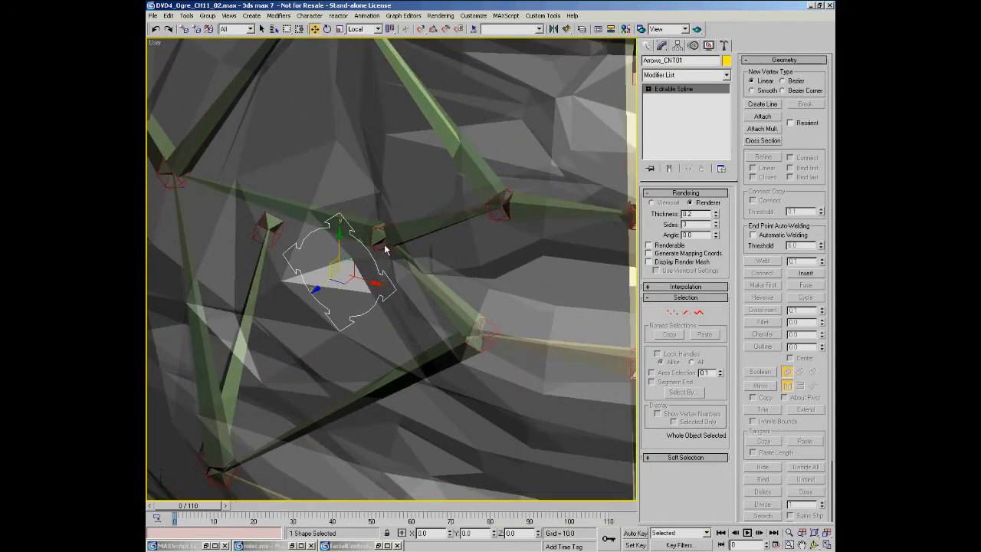
Select the two point helpers at the mouth corner and open the "M" Group Options dialog.
click(385, 249)
alt+middle_drag(407, 249, 358, 253)
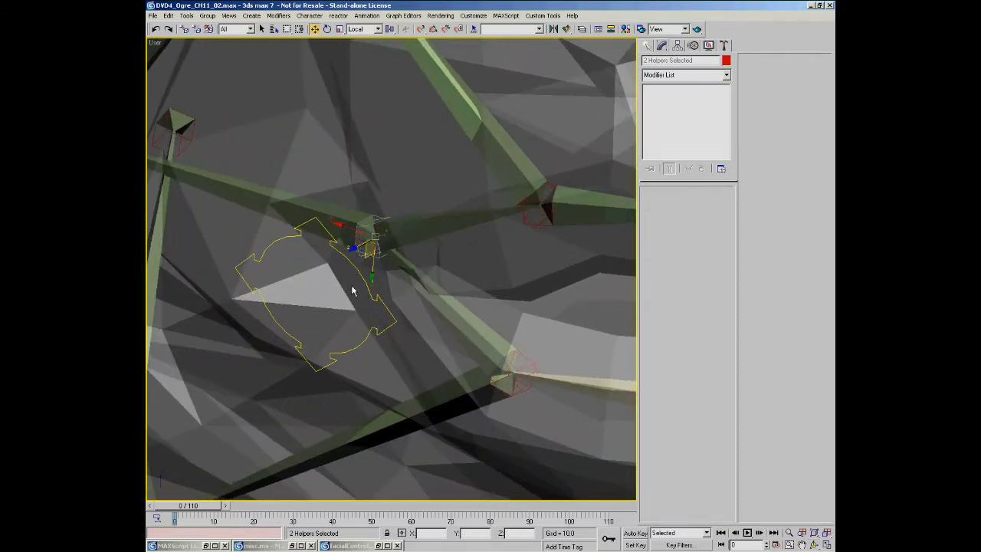
alt+middle_drag(421, 300, 413, 270)
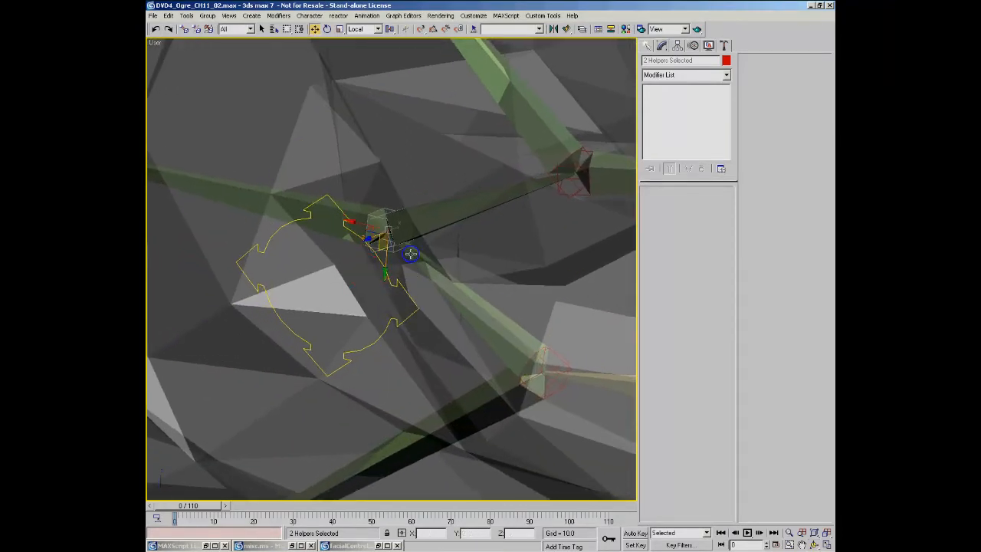
click(543, 15)
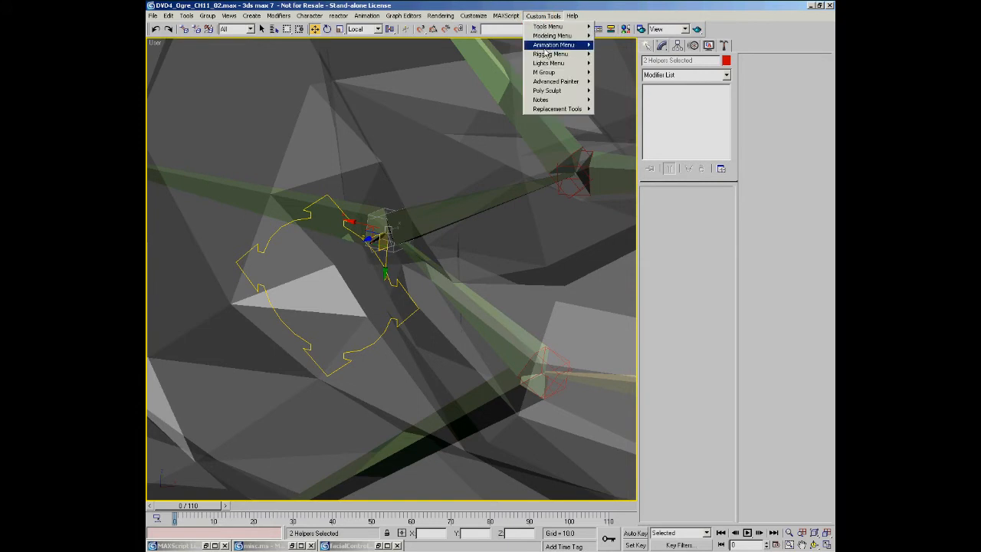
mouse_move(542, 74)
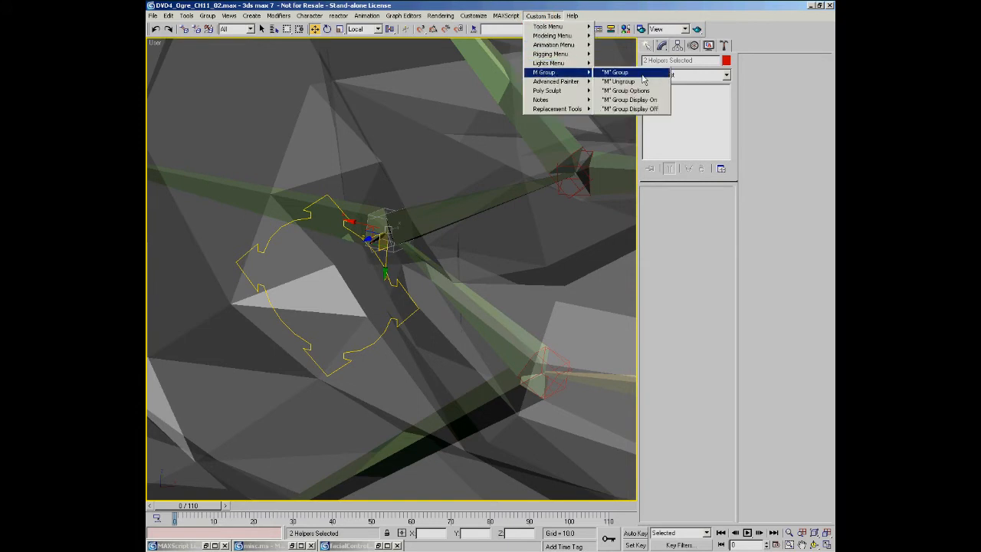
click(644, 91)
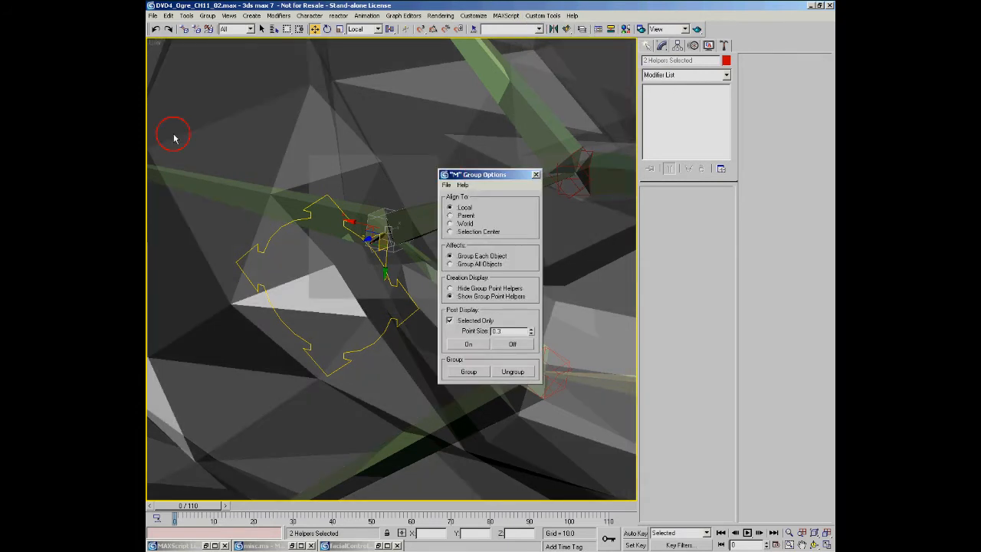
drag(485, 177, 205, 102)
Group the two selected helpers under a single point helper with the Group All Objects option and Local alignment.
middle_drag(370, 261, 460, 255)
key(ctrl+r)
drag(477, 296, 449, 278)
click(200, 190)
drag(404, 250, 436, 209)
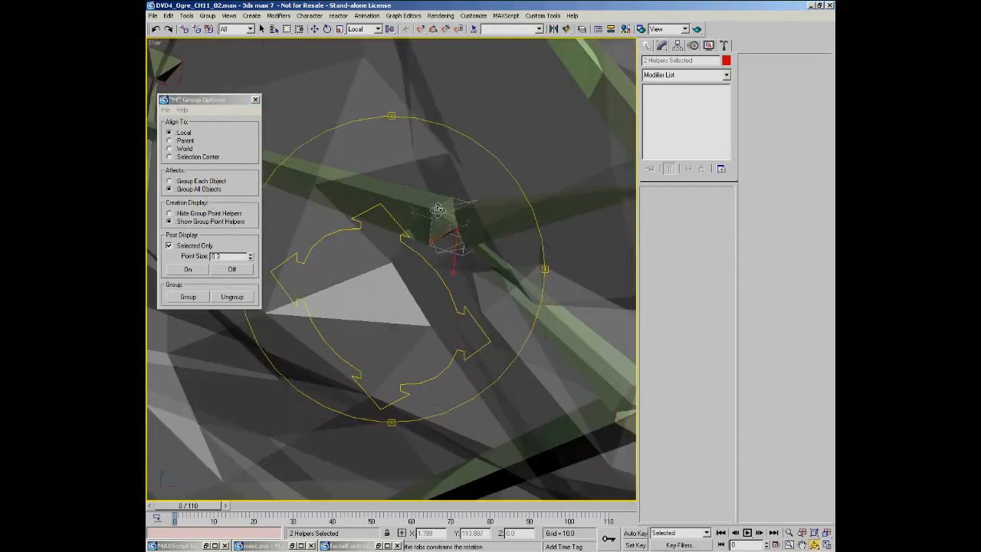
click(188, 296)
Set the new group point helper's display size to 0.5.
drag(459, 274, 448, 258)
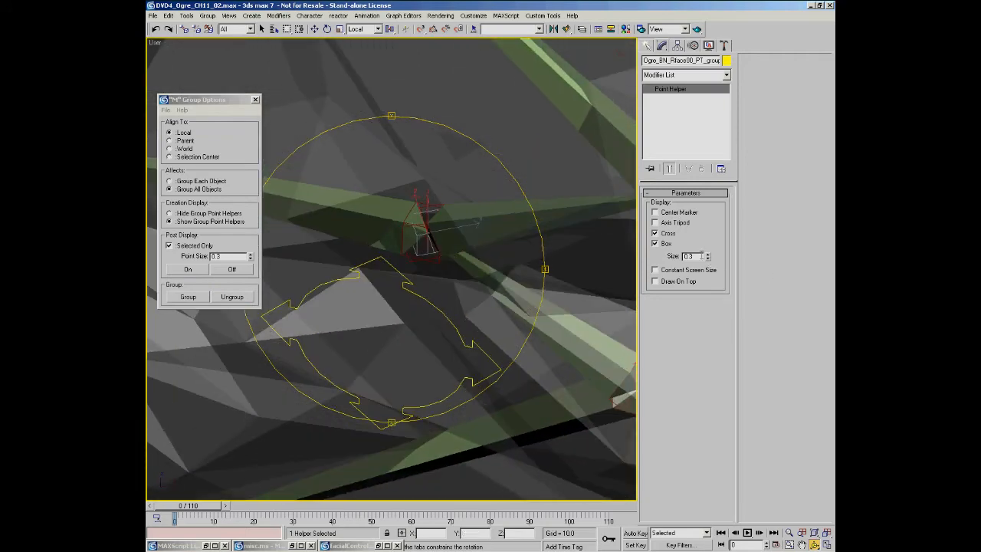
drag(710, 258, 715, 242)
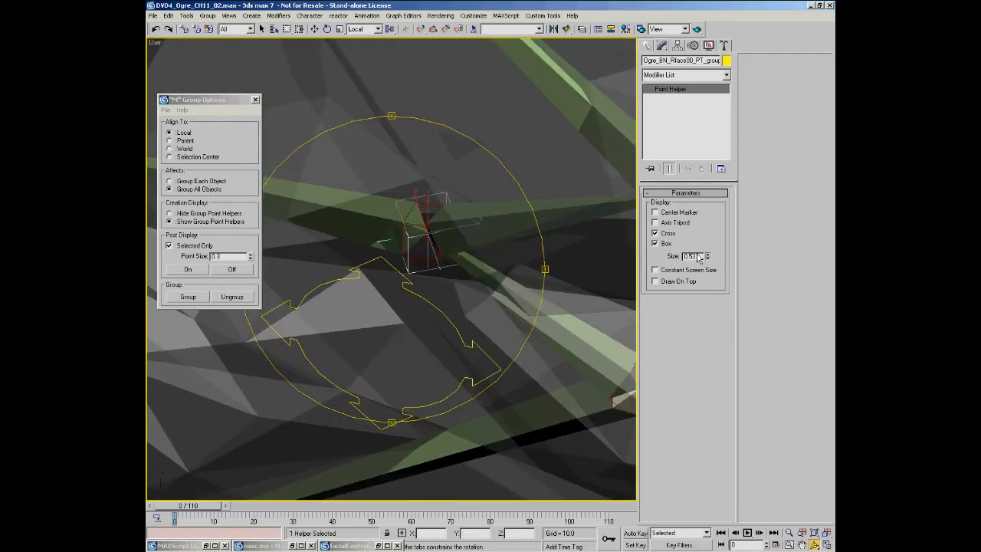
double_click(700, 255)
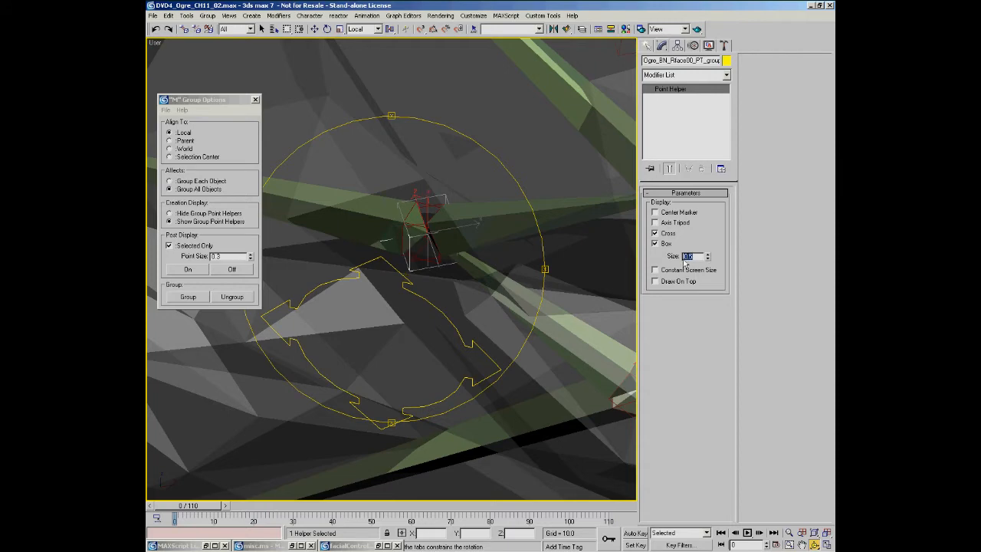
Try rotating the group point helper at the mouth corner about its local axes.
drag(475, 247, 422, 254)
key(w)
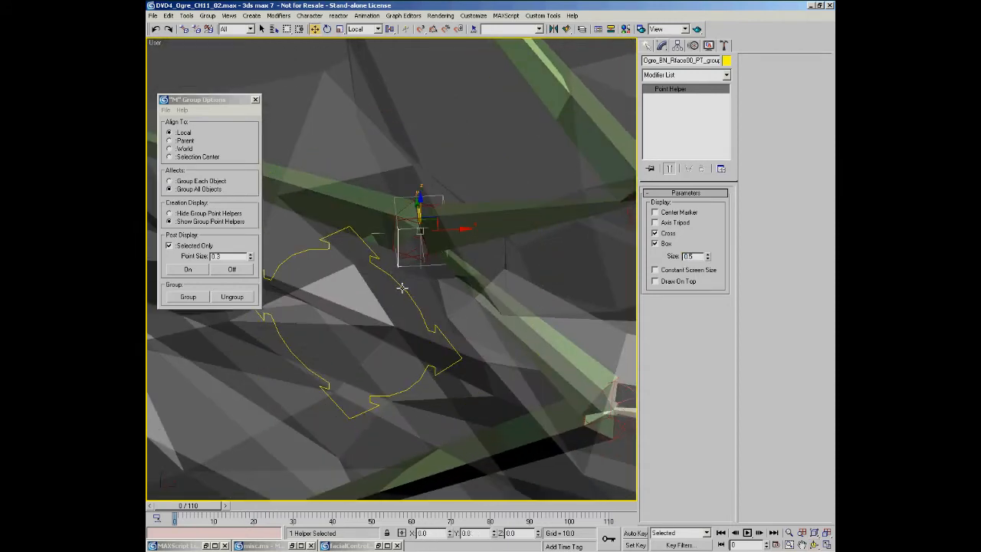
right_click(441, 313)
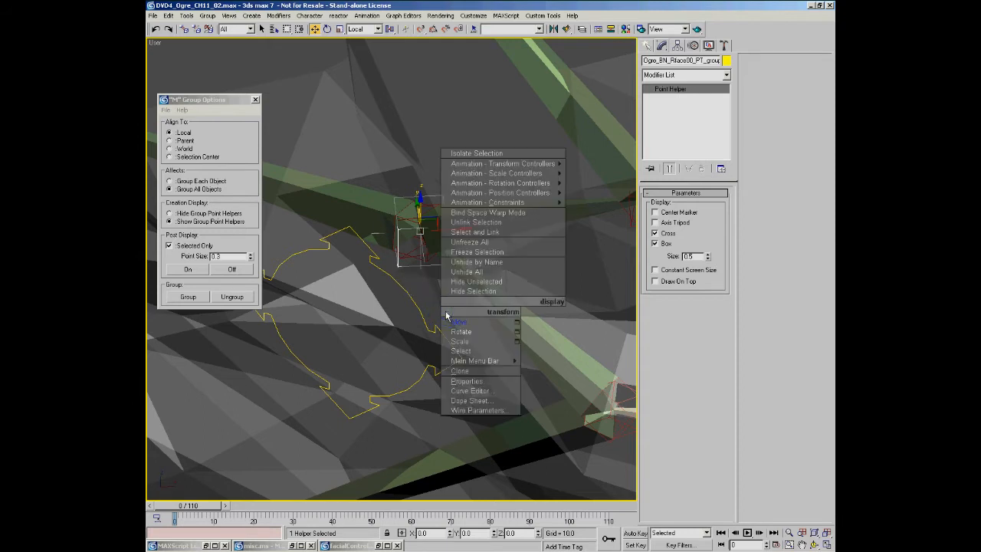
click(461, 331)
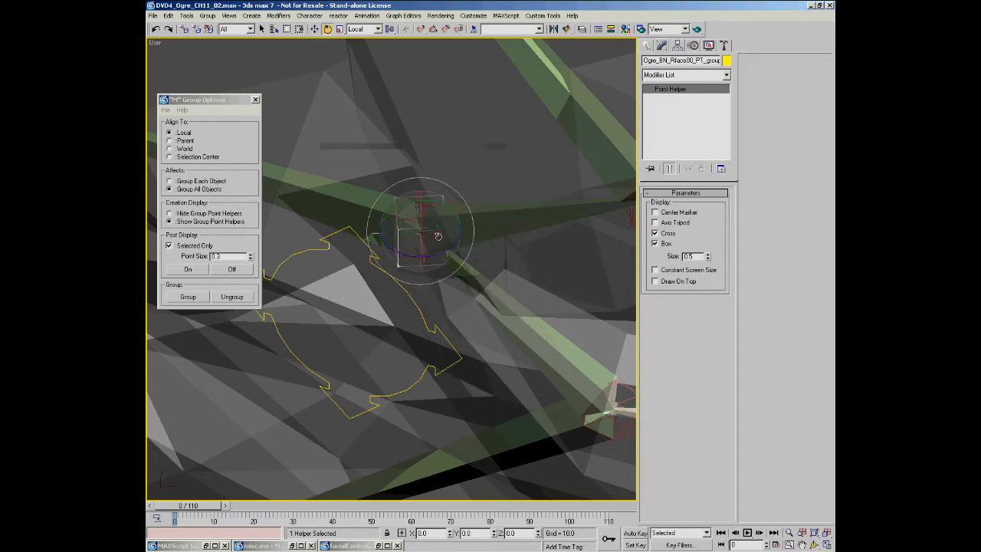
drag(419, 227, 453, 227)
right_click(454, 228)
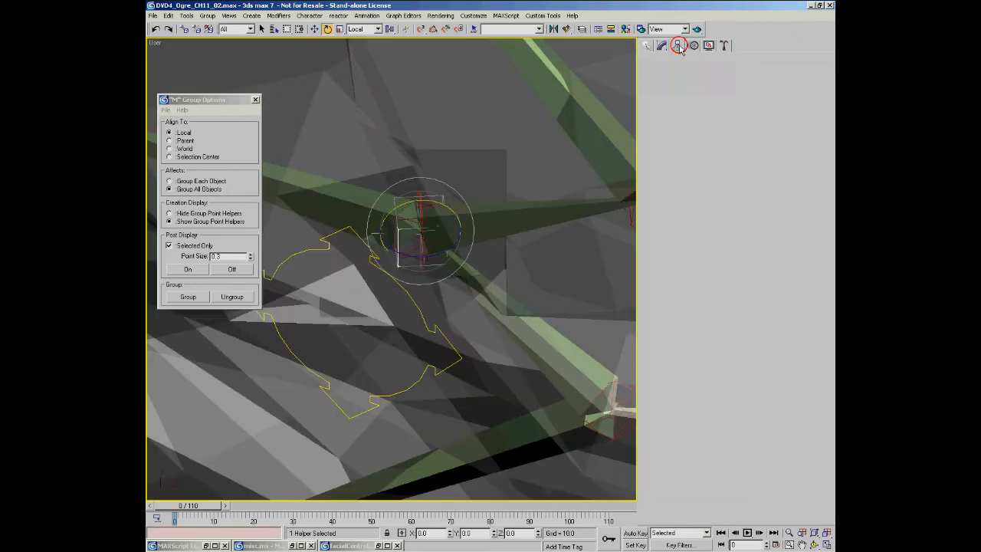
Turn on Don't Affect Children for the group point helper at the mouth corner.
click(678, 46)
click(693, 272)
scroll(464, 244, up, 3)
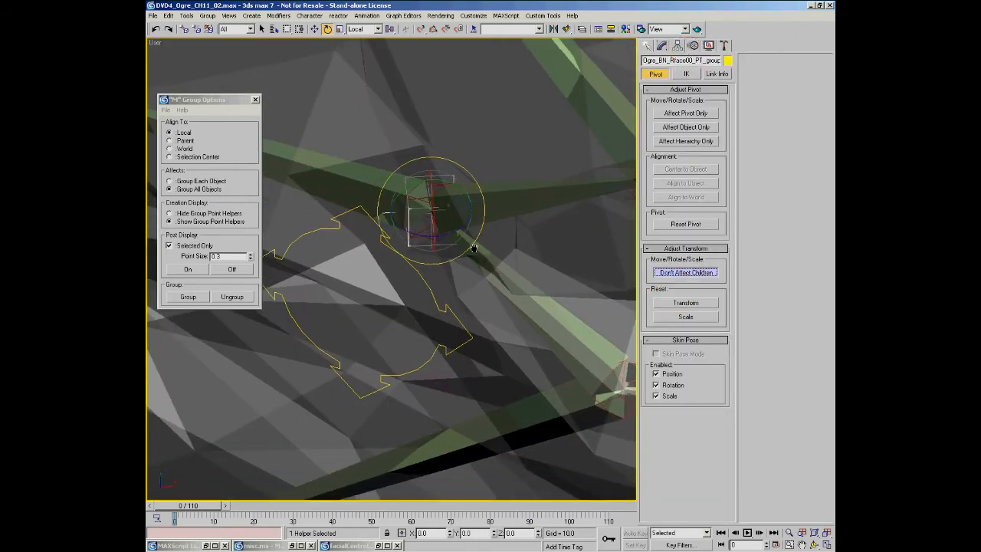
scroll(433, 245, down, 3)
key(e)
Align the group point helper's orientation to the arrow control on the X, Y and Z axes, without aligning its position.
right_click(426, 268)
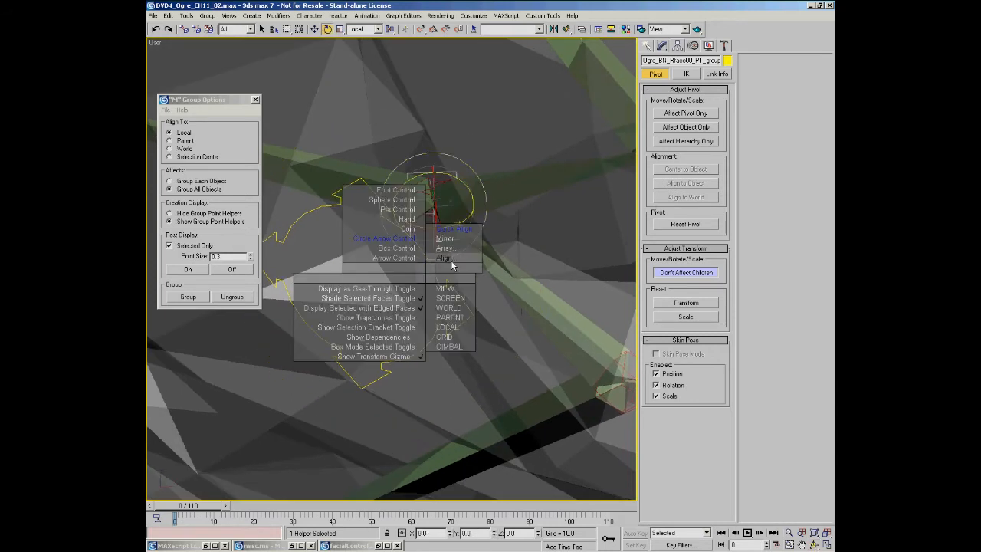
click(450, 261)
click(433, 276)
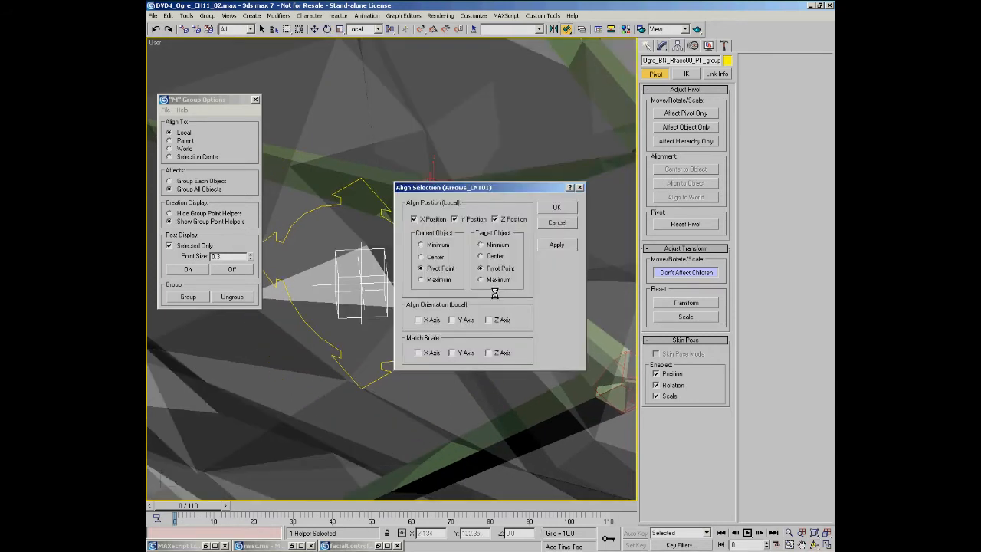
click(466, 221)
click(499, 221)
click(437, 323)
click(463, 320)
click(521, 326)
click(498, 319)
click(543, 217)
Group the arrow control under its own hidden point helper with Group Each Object, Local alignment and a point size of 0.5.
alt+middle_drag(491, 245, 346, 241)
key(w)
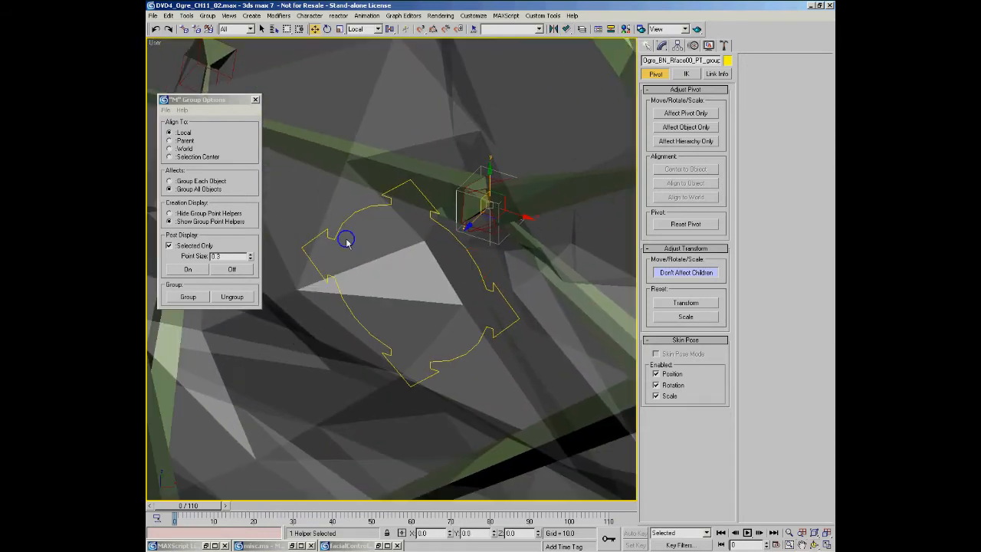
click(382, 234)
alt+middle_drag(463, 303, 423, 283)
alt+middle_drag(430, 333, 420, 319)
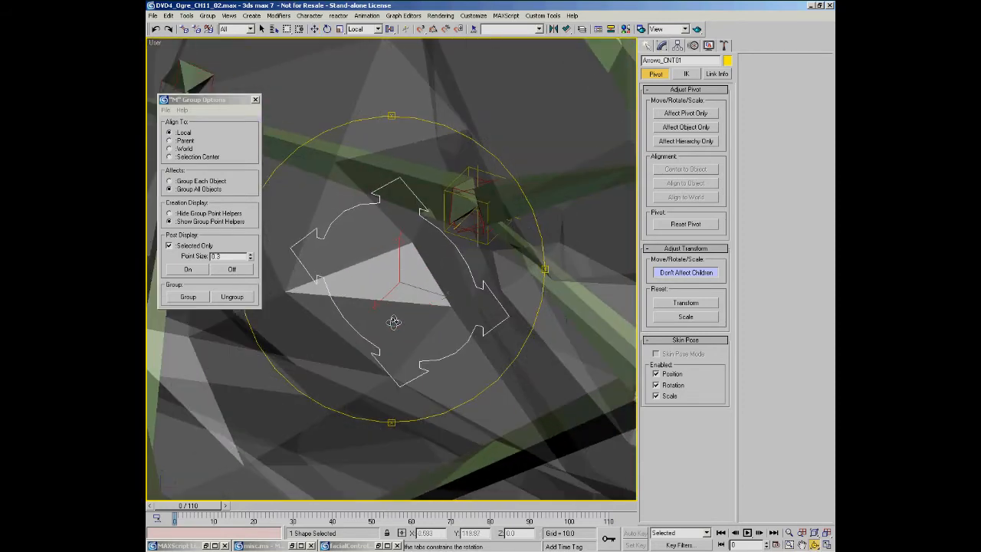
click(169, 215)
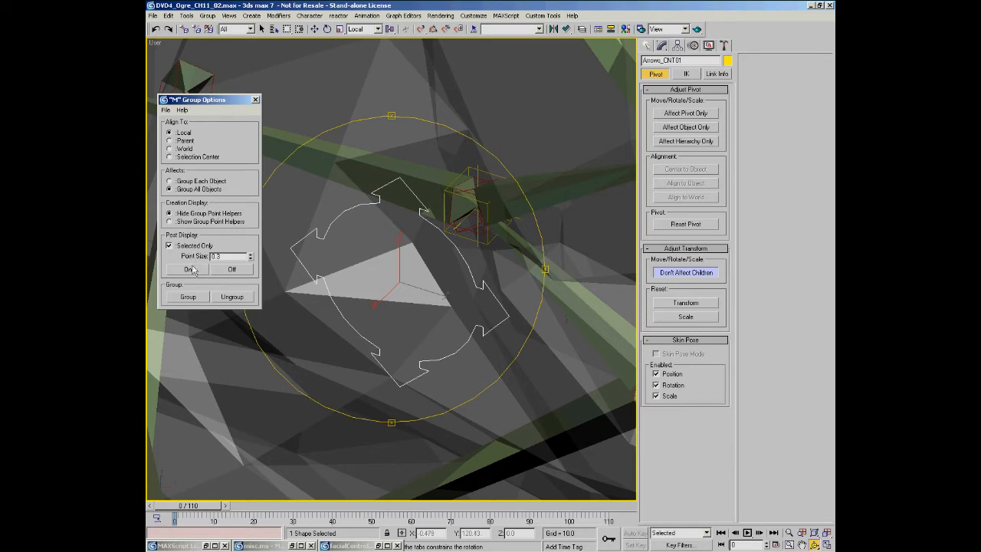
mouse_move(424, 279)
mouse_down()
mouse_move(440, 265)
mouse_move(414, 256)
mouse_move(444, 276)
mouse_move(398, 269)
mouse_move(414, 266)
mouse_up()
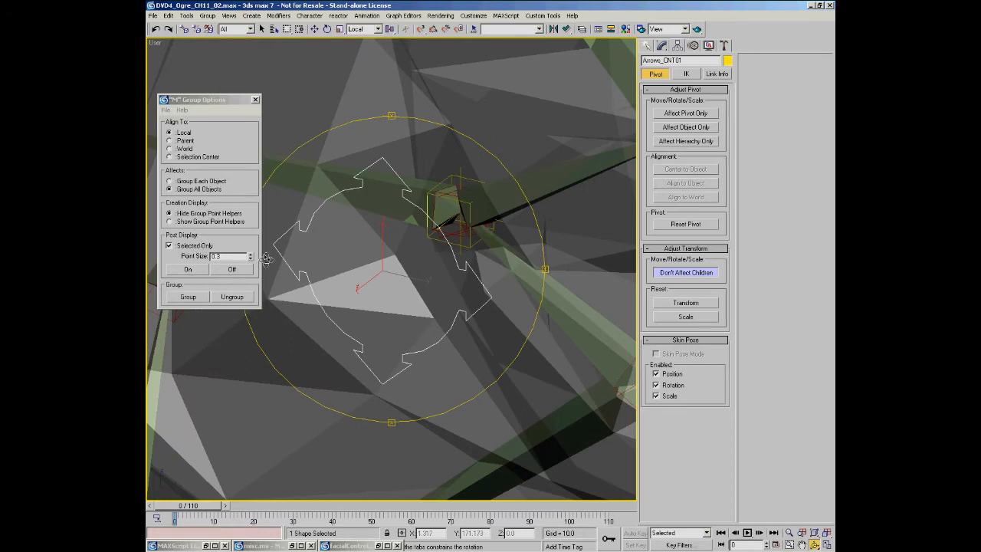
click(234, 256)
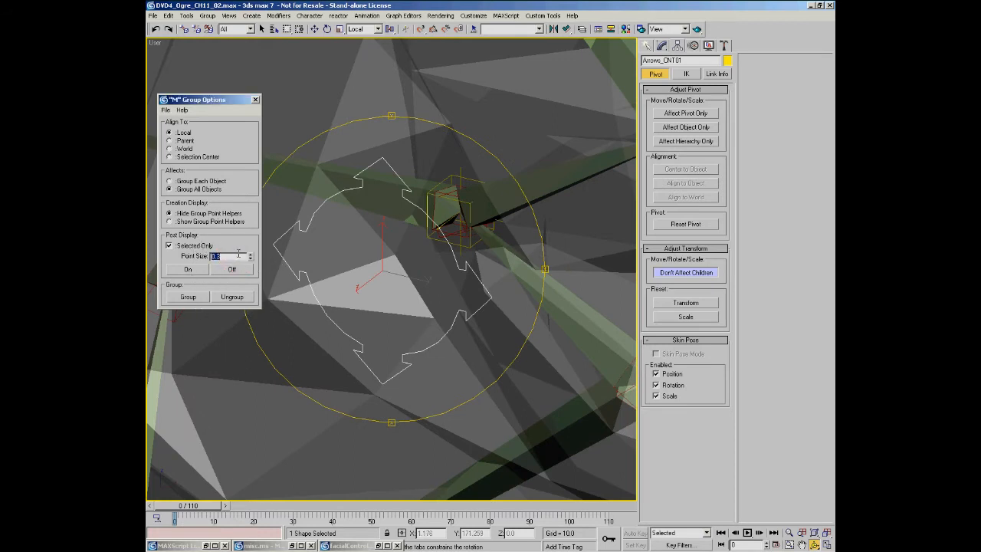
click(188, 297)
drag(460, 307, 444, 289)
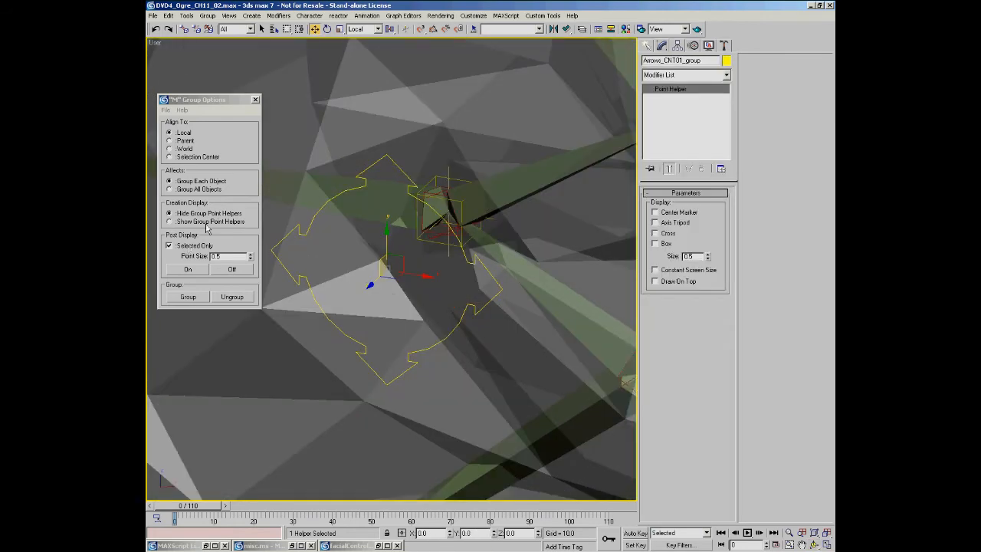
Set group point helpers to be shown and turn on the display of the arrow control's group point helper.
click(200, 221)
click(188, 269)
key(e)
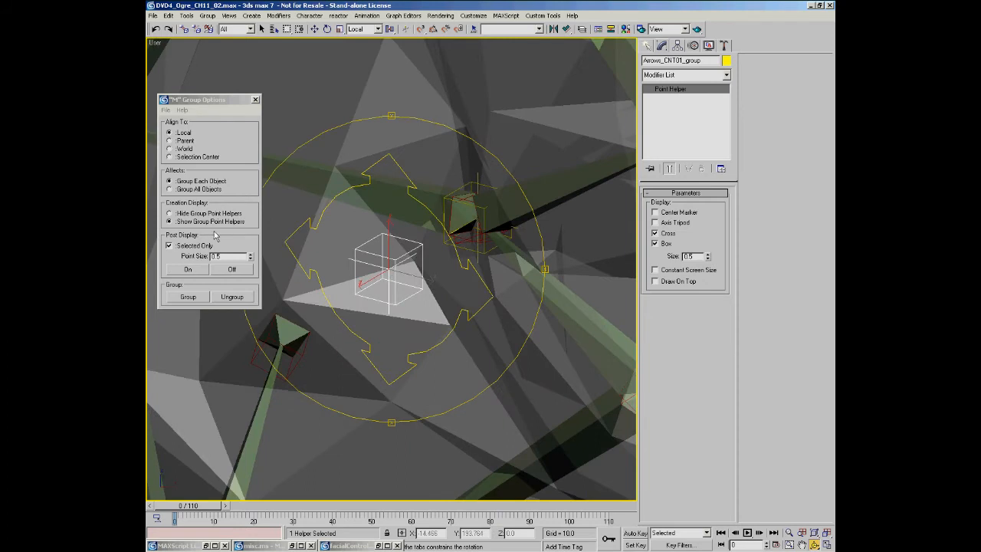
drag(397, 320, 368, 313)
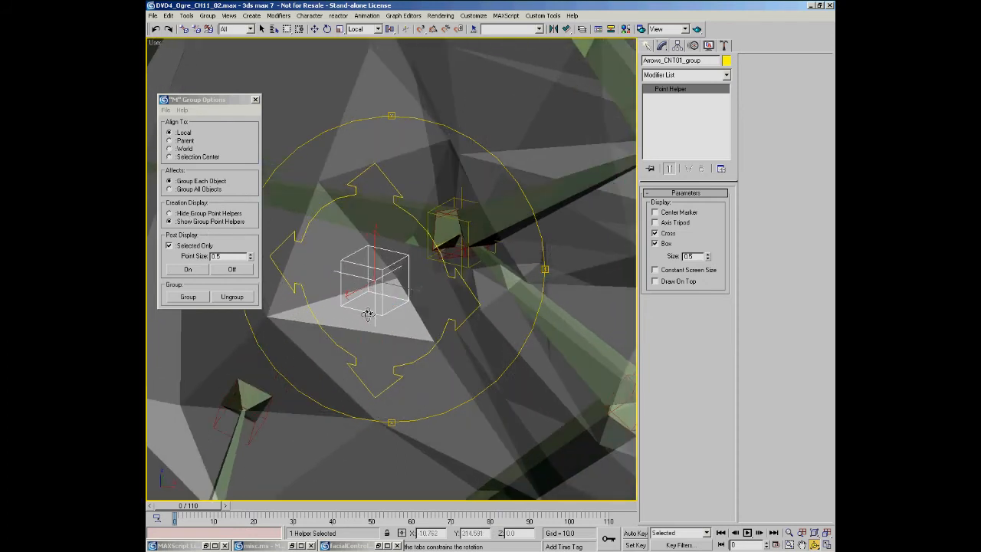
key(alt+z)
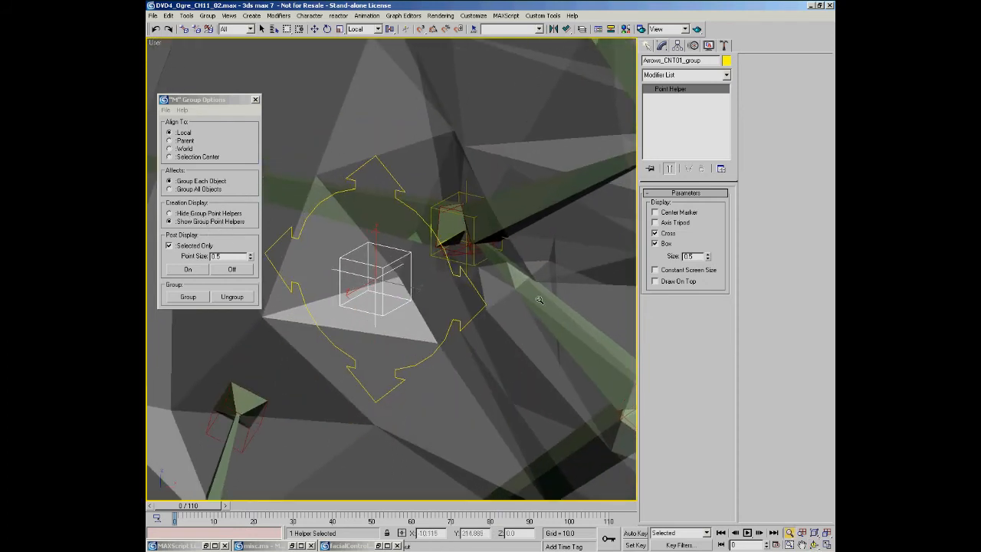
Try switching the Cross and Box display of the arrow control's group point helper off and on.
click(657, 235)
click(657, 243)
click(657, 243)
click(659, 235)
Select the arrow control and step up to its parent point helper to check the hierarchy.
middle_drag(372, 282, 381, 274)
key(ctrl+r)
drag(460, 287, 411, 286)
key(alt+z)
scroll(415, 295, down, 3)
middle_drag(411, 286, 396, 310)
key(w)
click(427, 333)
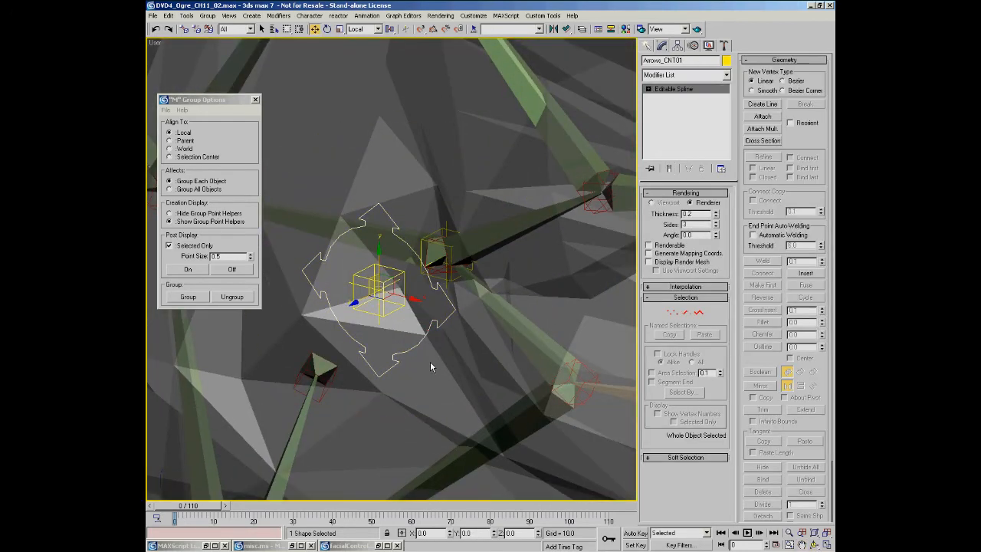
key(Page_Up)
mouse_move(442, 224)
middle_down()
mouse_move(442, 248)
mouse_move(431, 214)
middle_up()
Select the group point helper at the mouth corner and try moving it.
click(437, 233)
ctrl+click(445, 253)
click(422, 260)
middle_drag(422, 260, 443, 243)
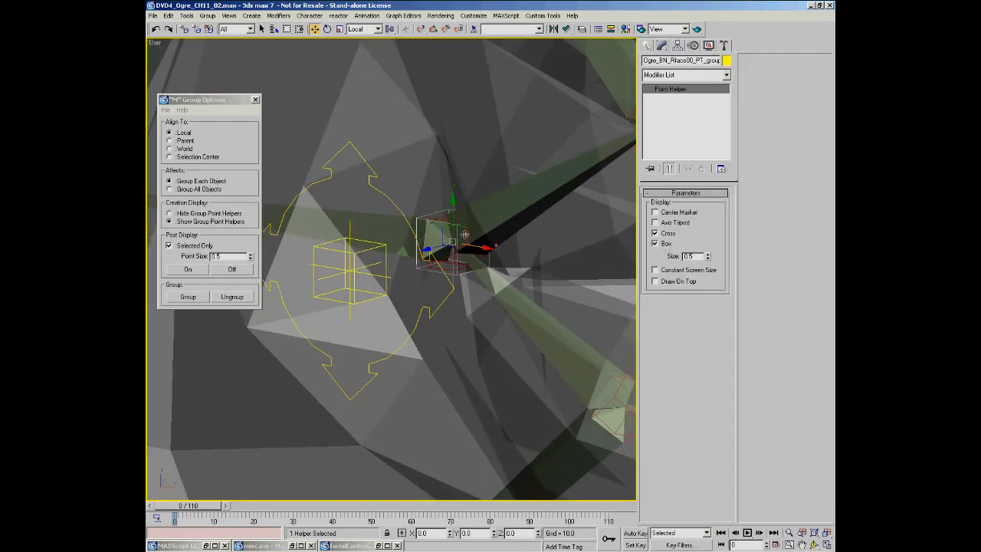
drag(443, 243, 461, 294)
right_click(461, 295)
Select the arrow control and try rotating it about its local axes.
scroll(429, 303, down, 2)
alt+middle_drag(408, 283, 398, 245)
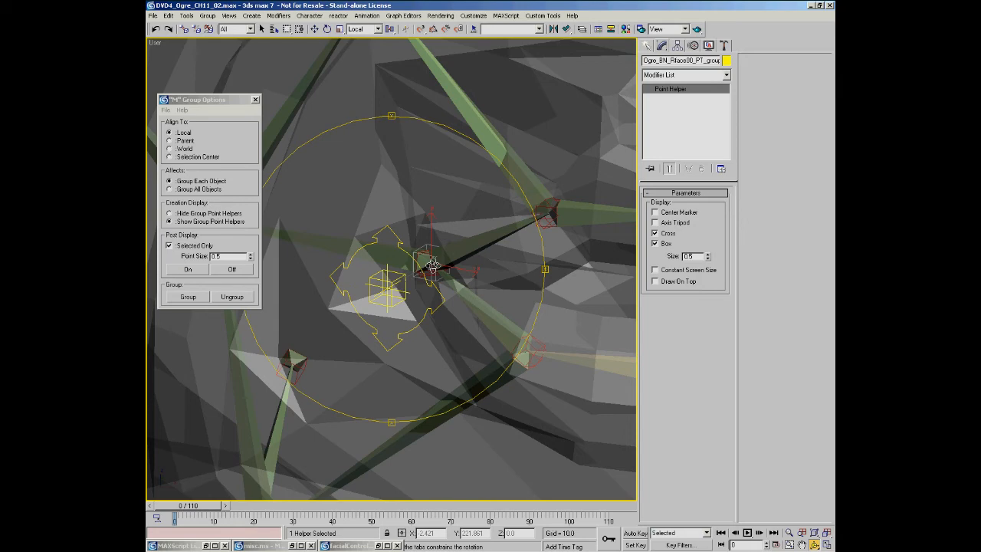
click(430, 299)
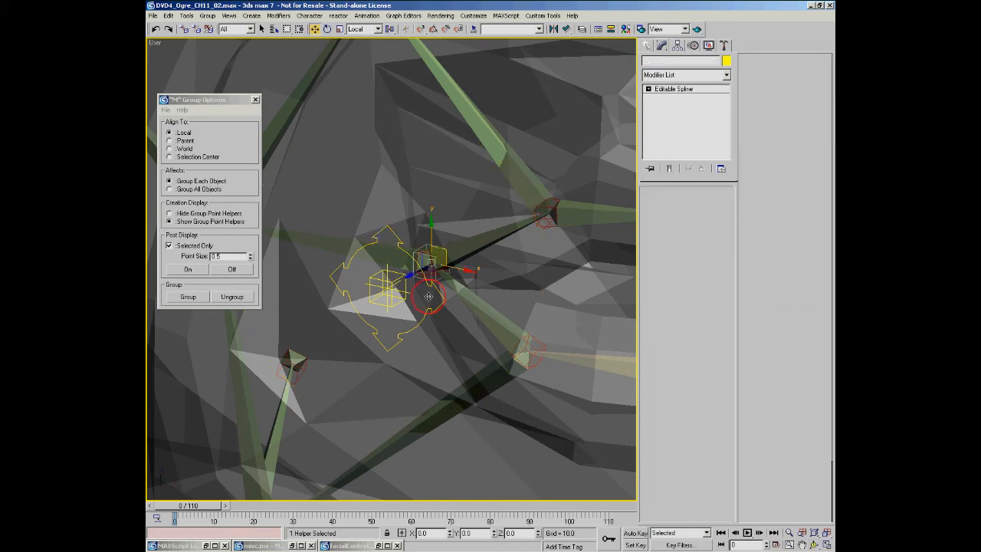
alt+middle_drag(456, 315, 426, 312)
right_click(426, 312)
click(443, 331)
drag(387, 279, 363, 281)
right_click(362, 281)
middle_drag(426, 333, 445, 272)
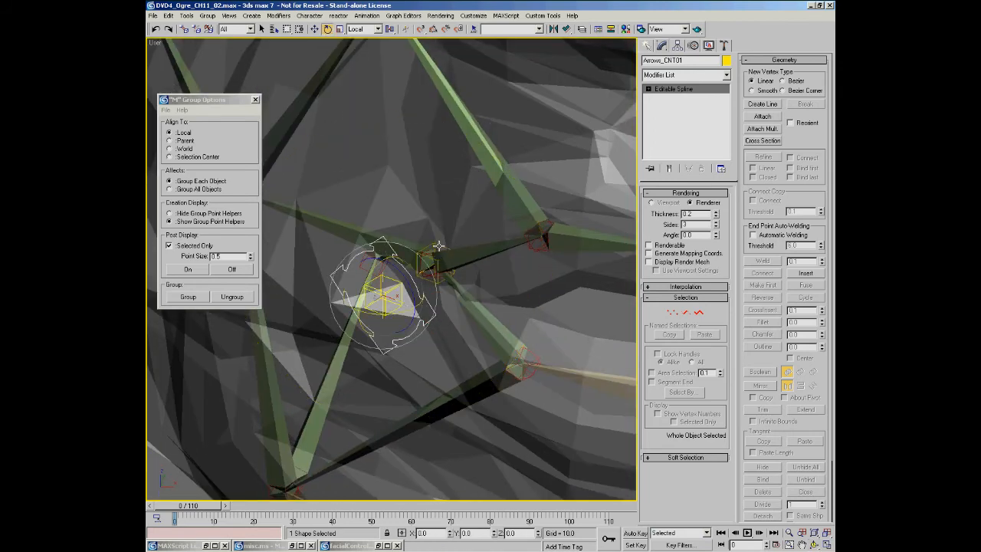
Link the mouth corner's group point helper to the arrow control as its parent.
click(435, 249)
alt+middle_drag(435, 249, 441, 274)
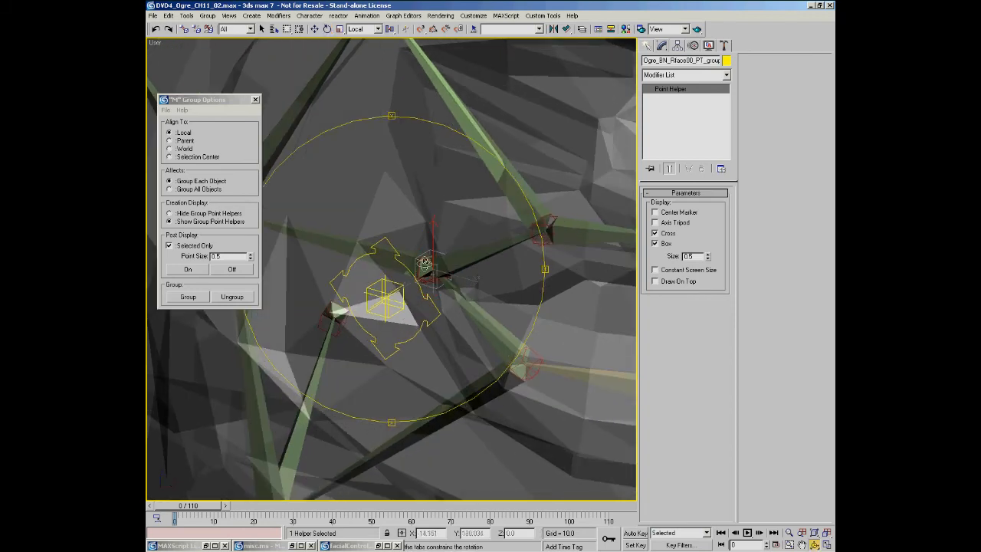
alt+middle_drag(429, 318, 456, 323)
alt+middle_drag(424, 295, 456, 253)
key(e)
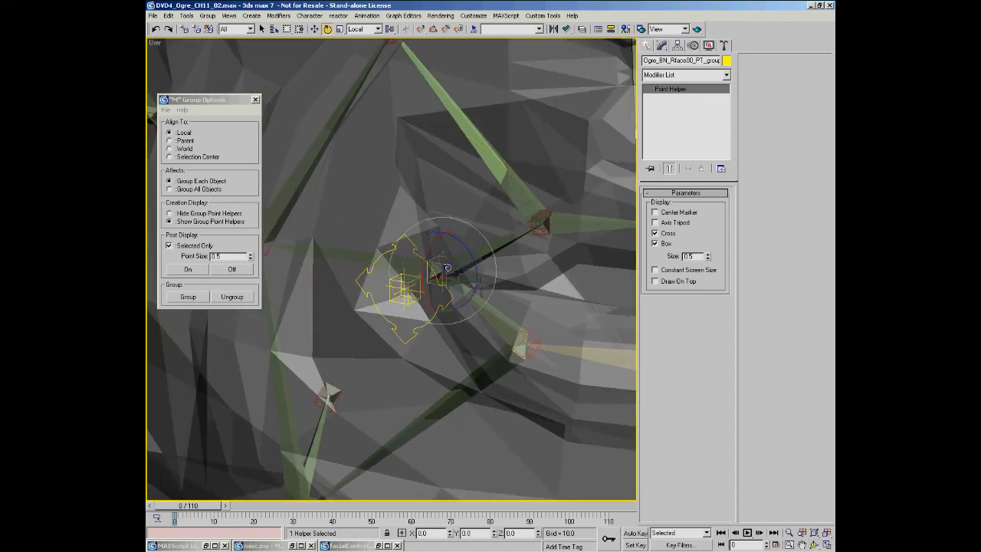
right_click(476, 236)
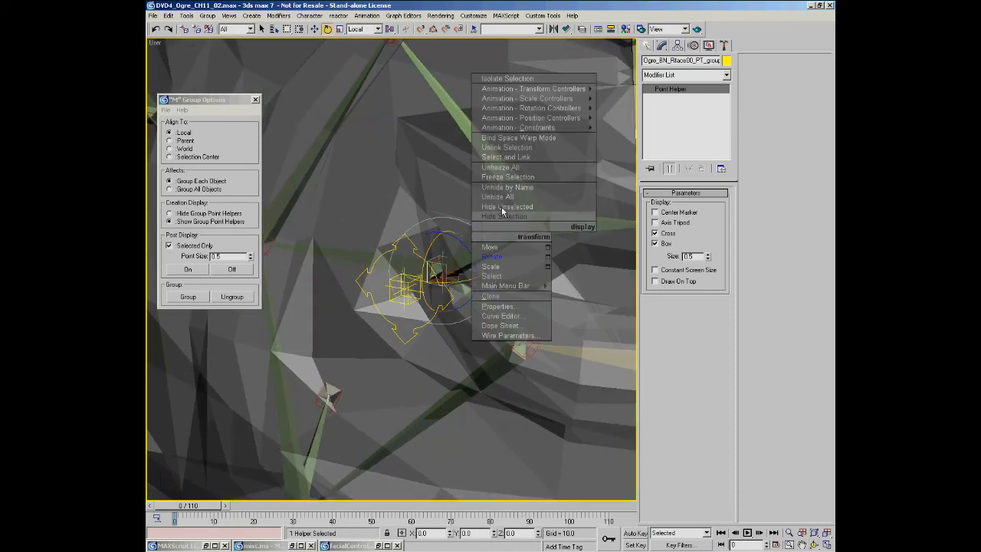
click(506, 162)
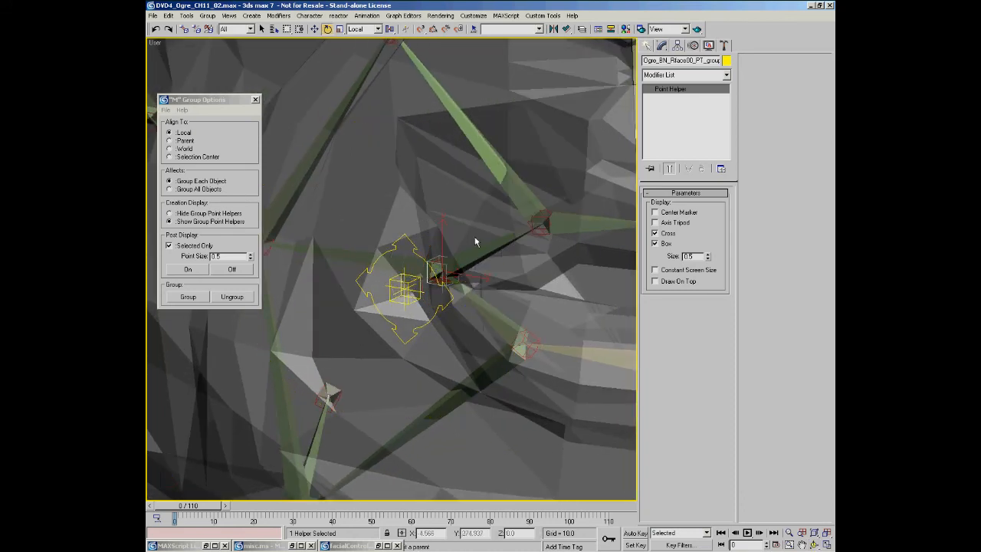
click(411, 242)
Select the arrow control and rotate it to test how it drives the linked mouth-corner helpers.
right_click(410, 242)
click(426, 271)
drag(402, 284, 410, 291)
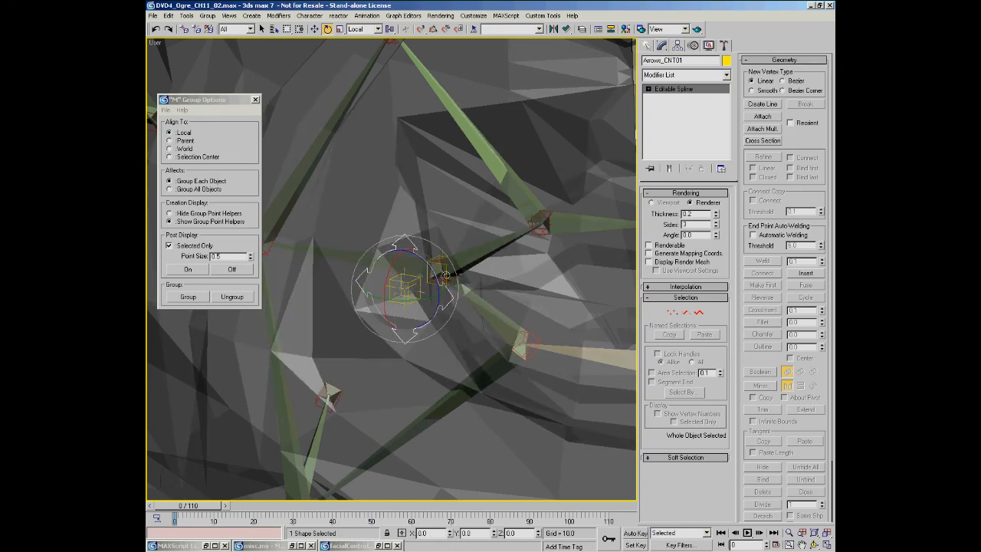
scroll(414, 265, down, 3)
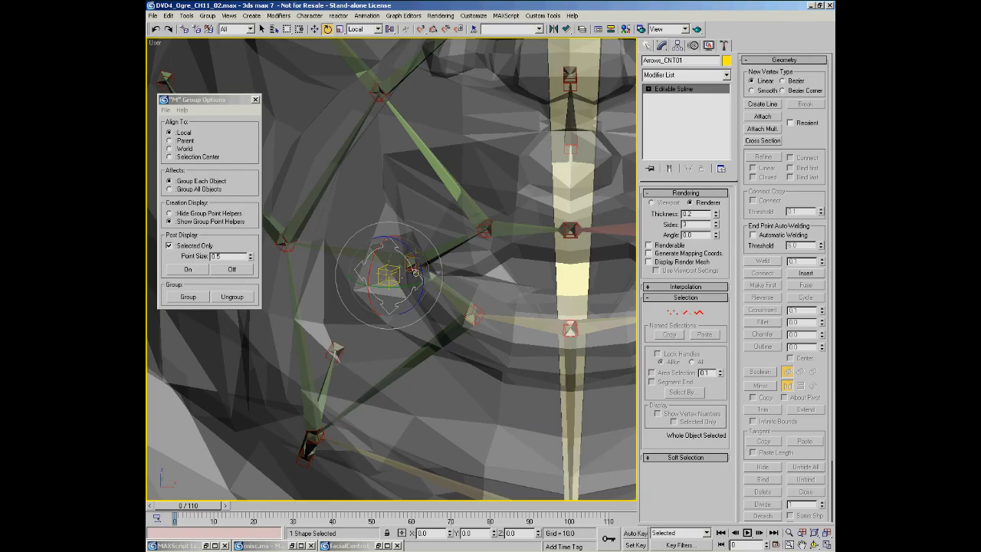